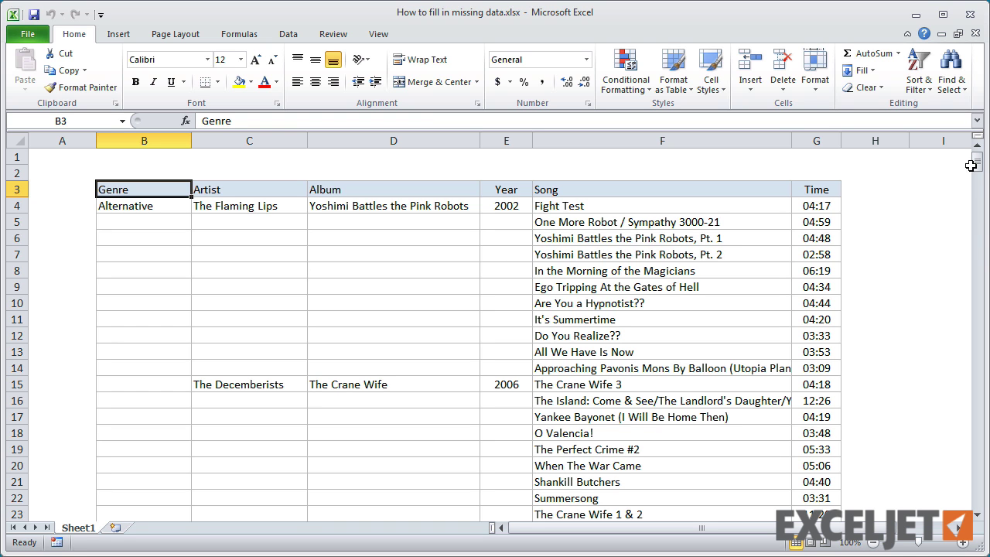
Step: Fill the blank Artist cells with The Flaming Lips and the Album blanks with the album name
mouse_move(977, 168)
mouse_down()
mouse_move(983, 275)
mouse_move(981, 155)
mouse_up()
drag(293, 209, 267, 365)
key(F2)
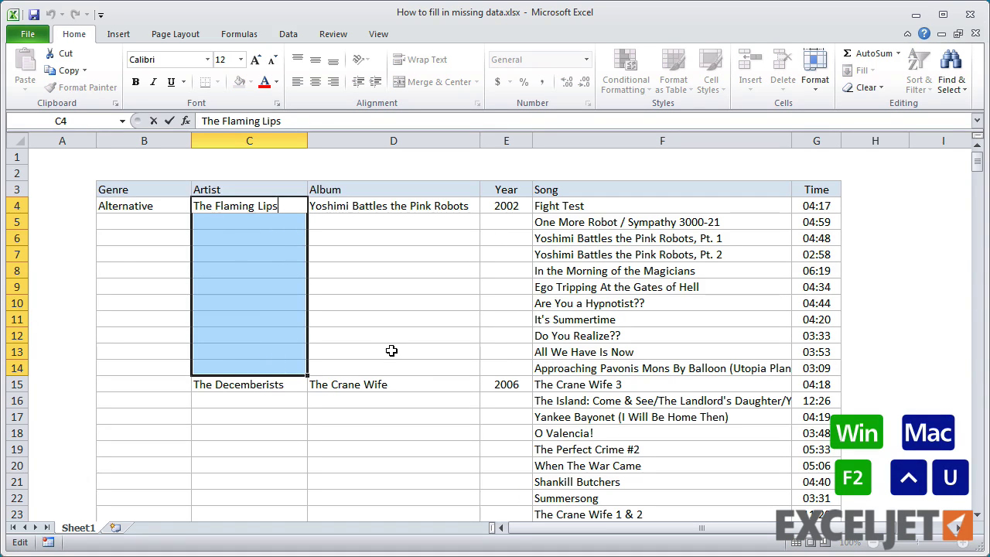
key(ctrl+Return)
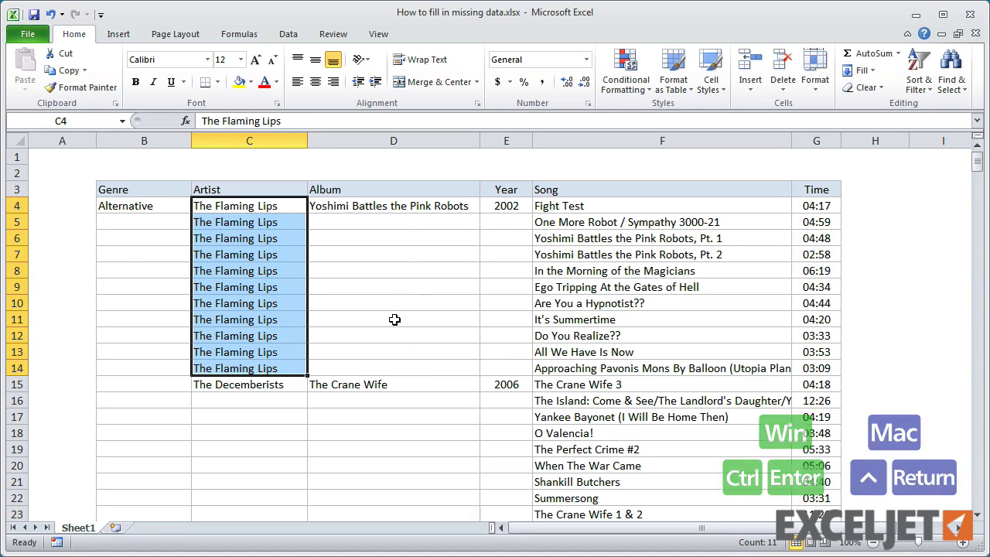
drag(393, 209, 389, 362)
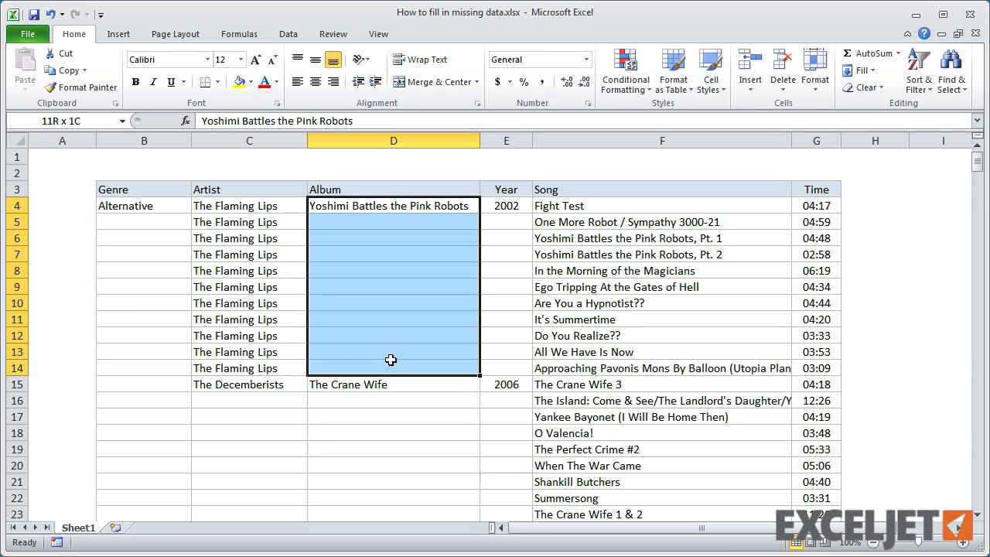
key(F2)
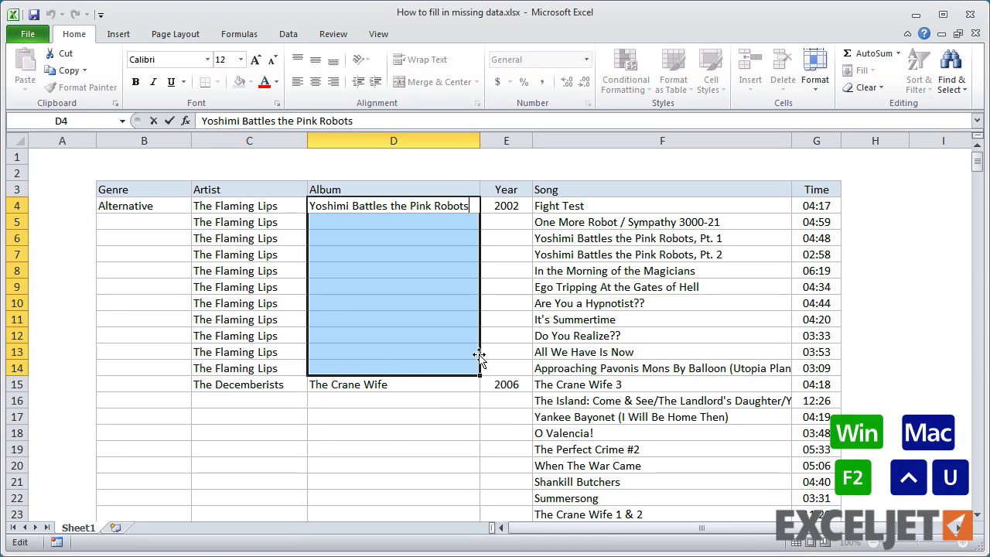
key(ctrl+Return)
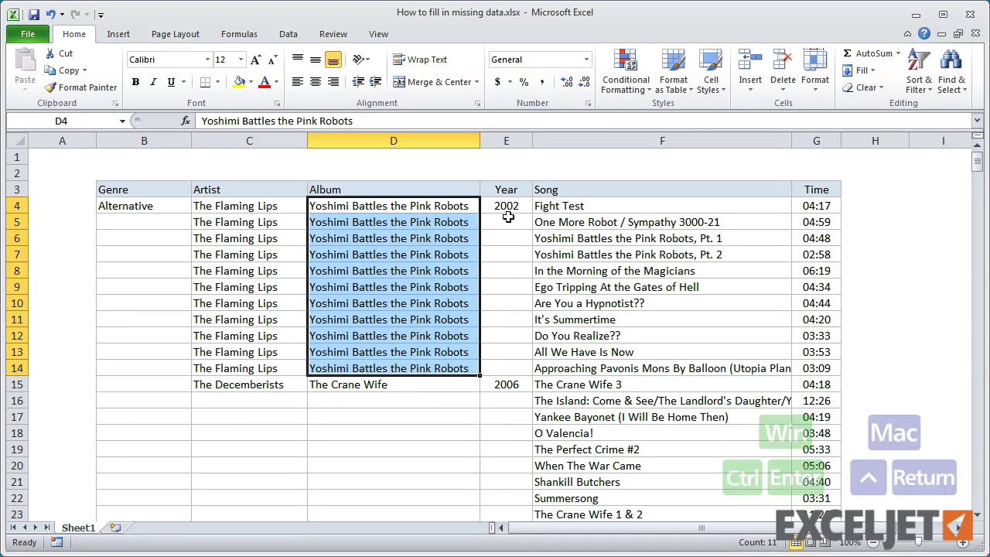
Step: Fill the blank Year cells with 2002, review the result, then undo that fill
drag(508, 208, 543, 359)
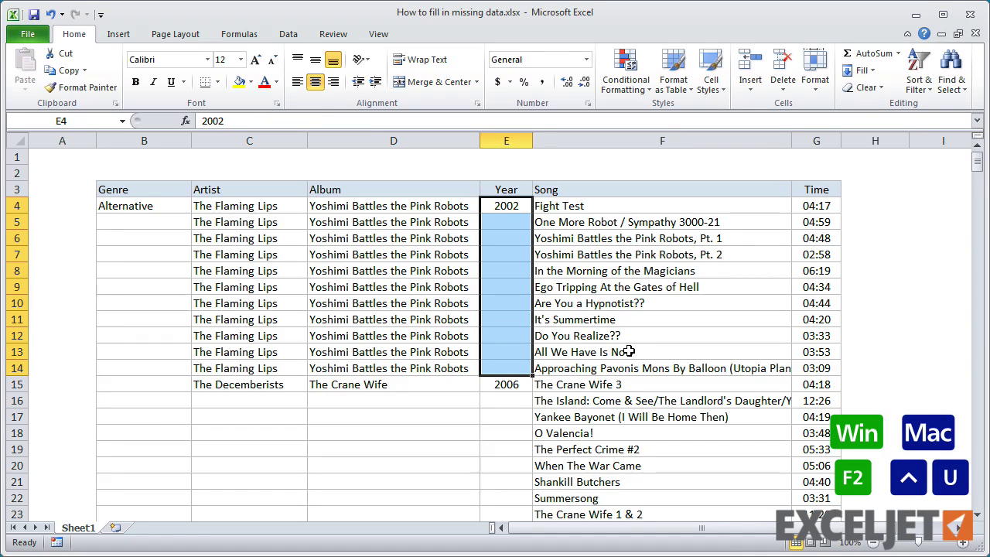
key(F2)
key(ctrl+Return)
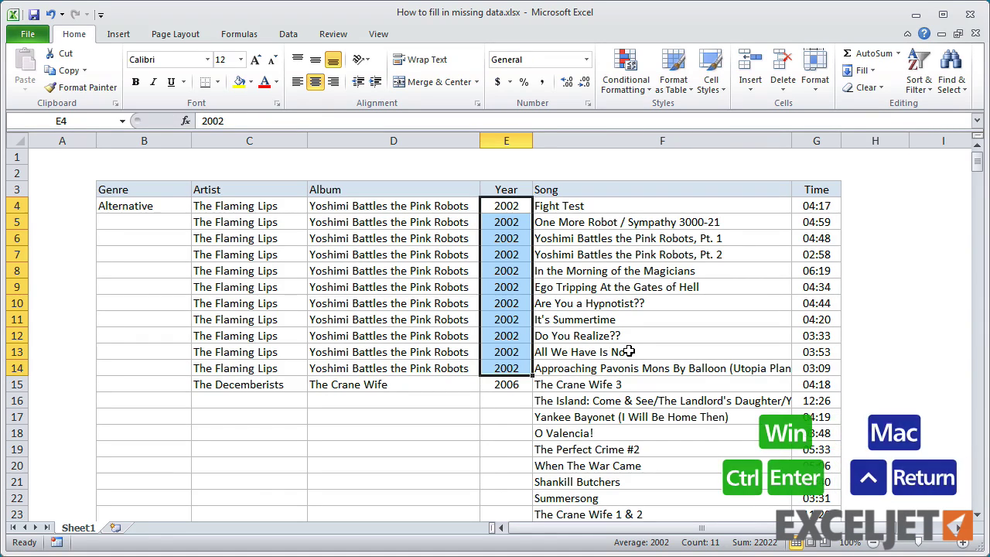
click(629, 352)
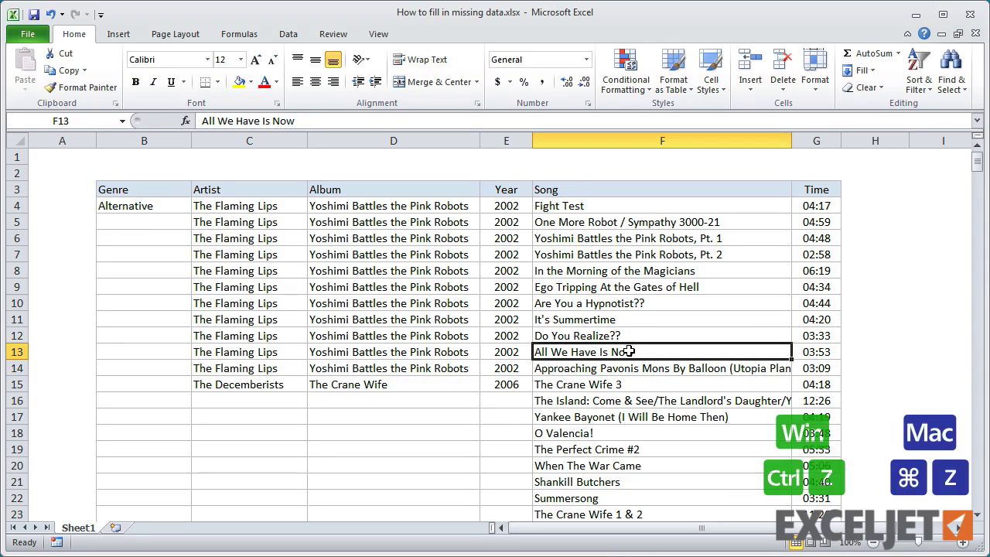
key(ctrl+z)
key(ctrl+z)
key(ctrl+z)
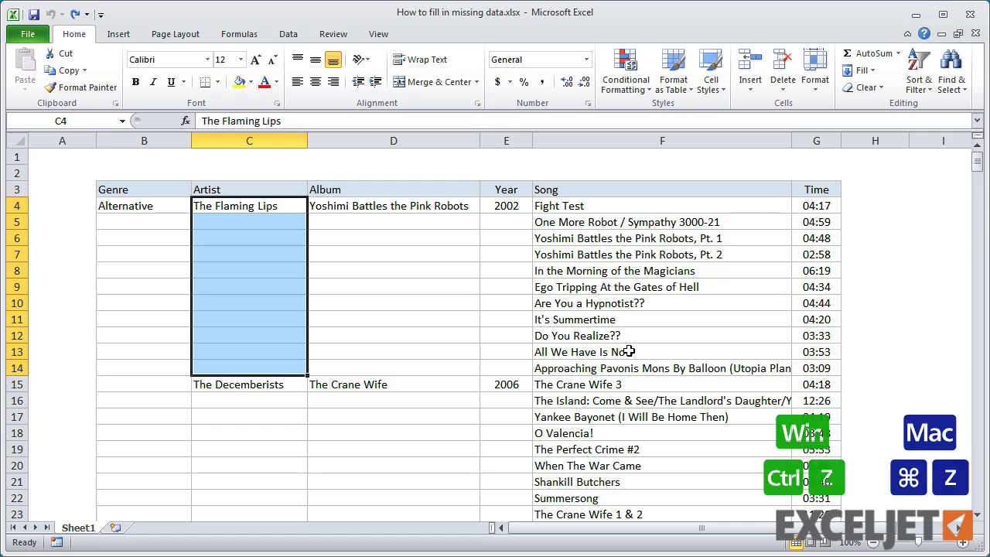
Step: Select the whole music list, then select only its blank cells with Go To Special > Blanks
click(817, 320)
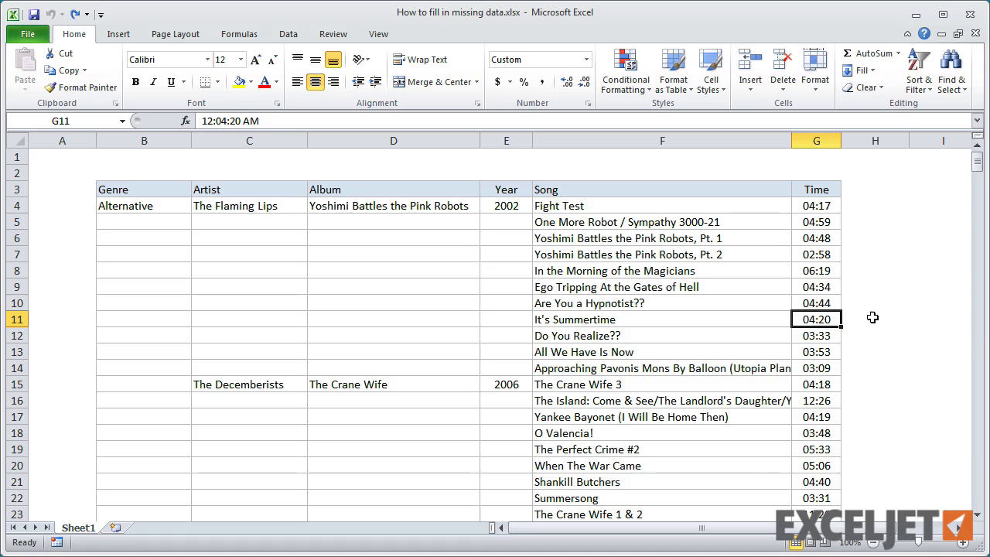
key(ctrl+a)
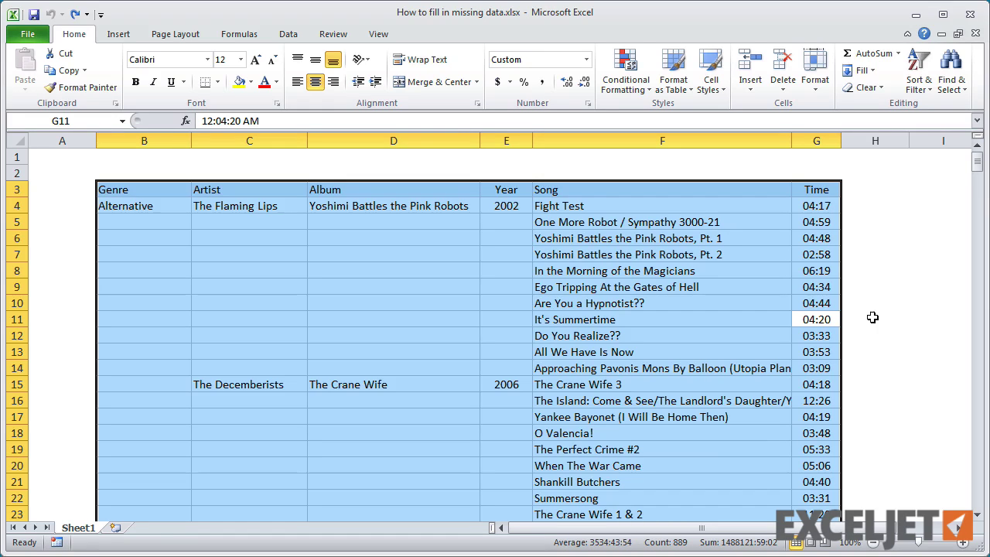
key(ctrl+g)
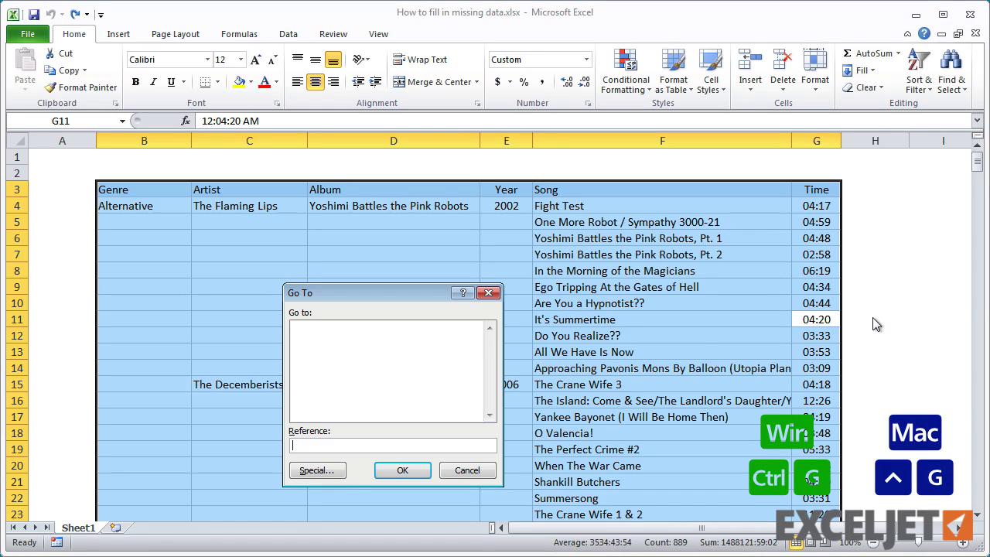
click(322, 470)
click(322, 410)
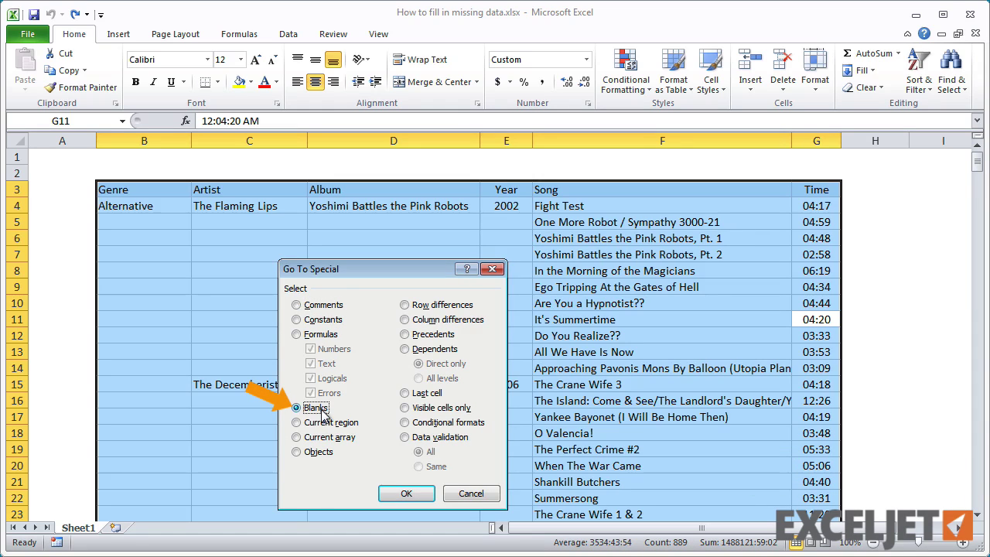
click(395, 493)
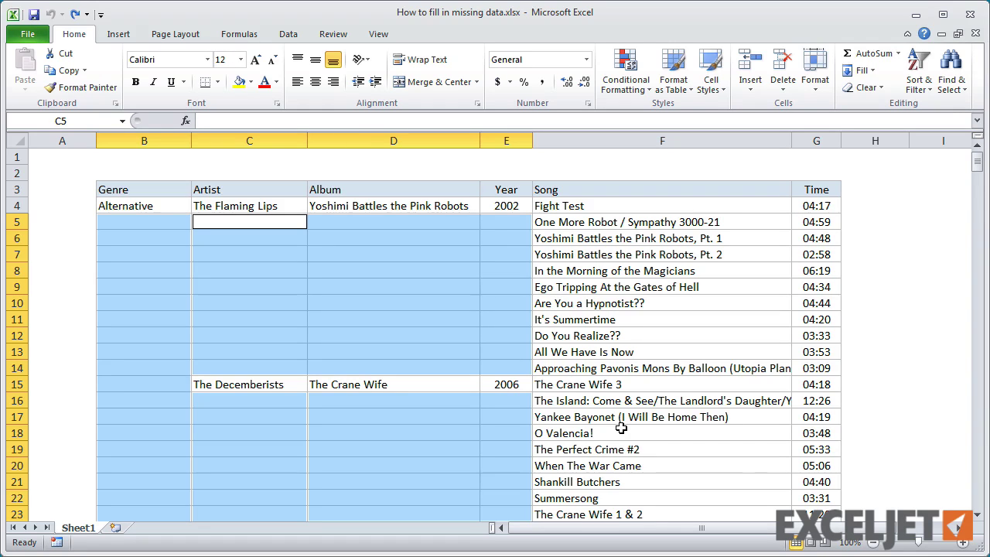
mouse_move(979, 168)
mouse_down()
mouse_move(979, 235)
mouse_move(979, 161)
mouse_up()
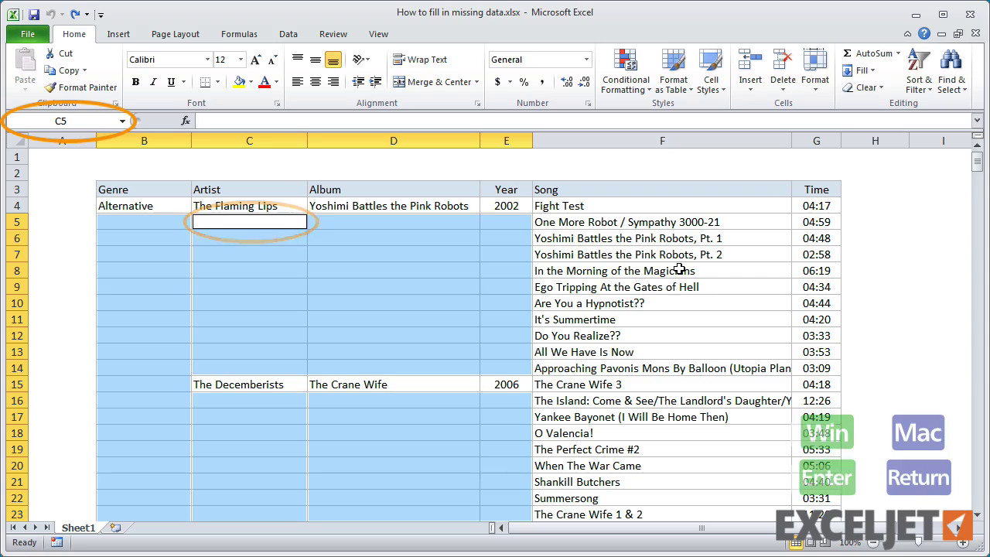
key(Return)
key(Return)
key(Return)
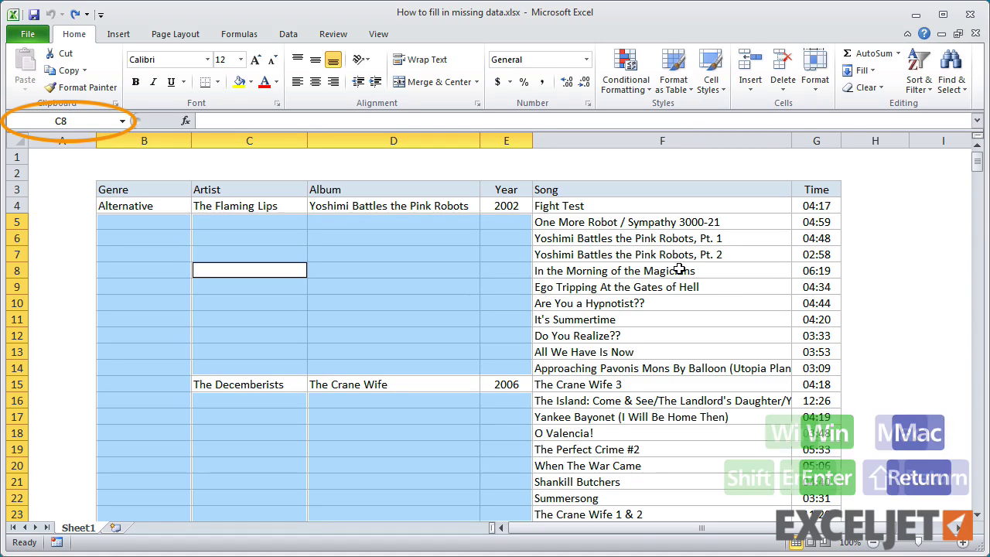
key(shift+Return)
key(shift+Return)
key(shift+Return)
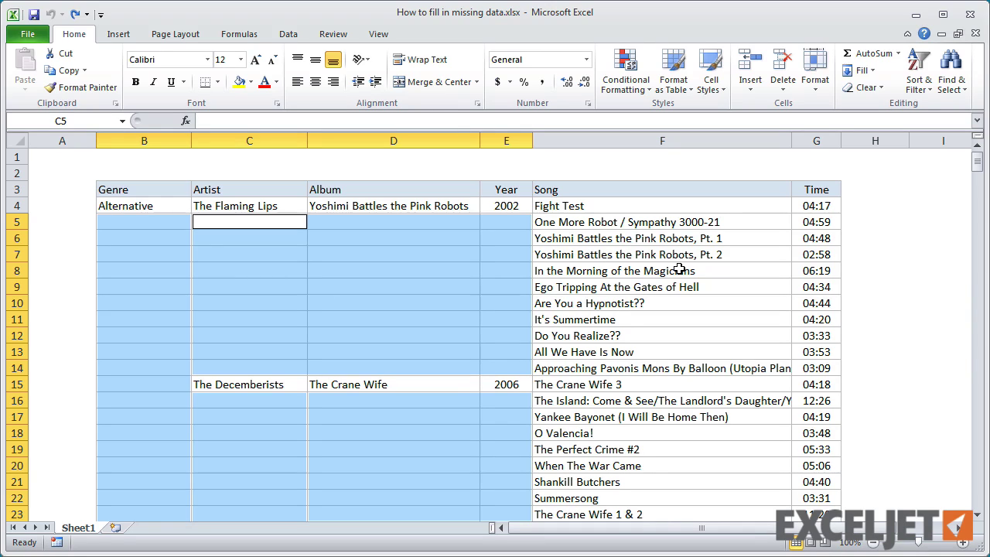
Step: Enter the formula =C4 into all selected blank cells at once with Ctrl+Enter
text(=)
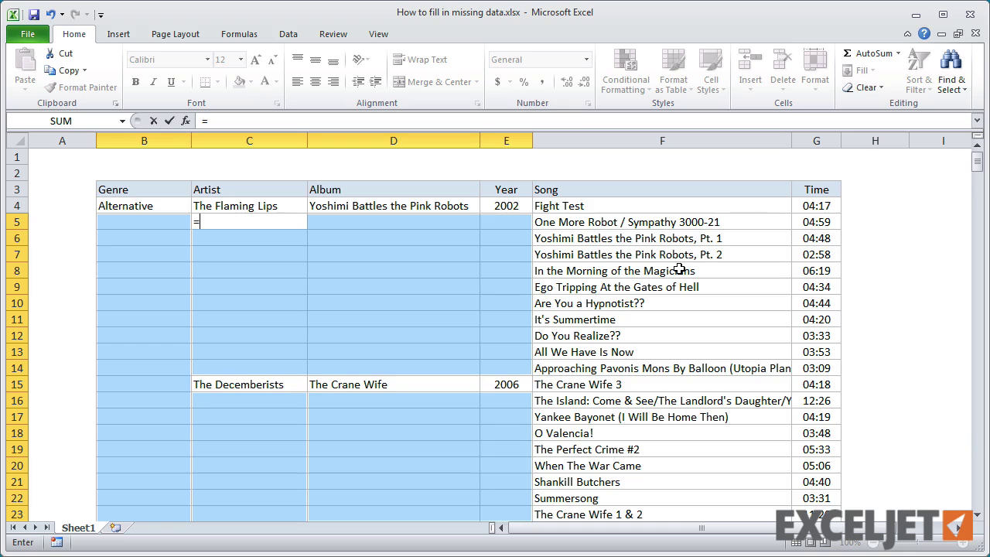
click(292, 205)
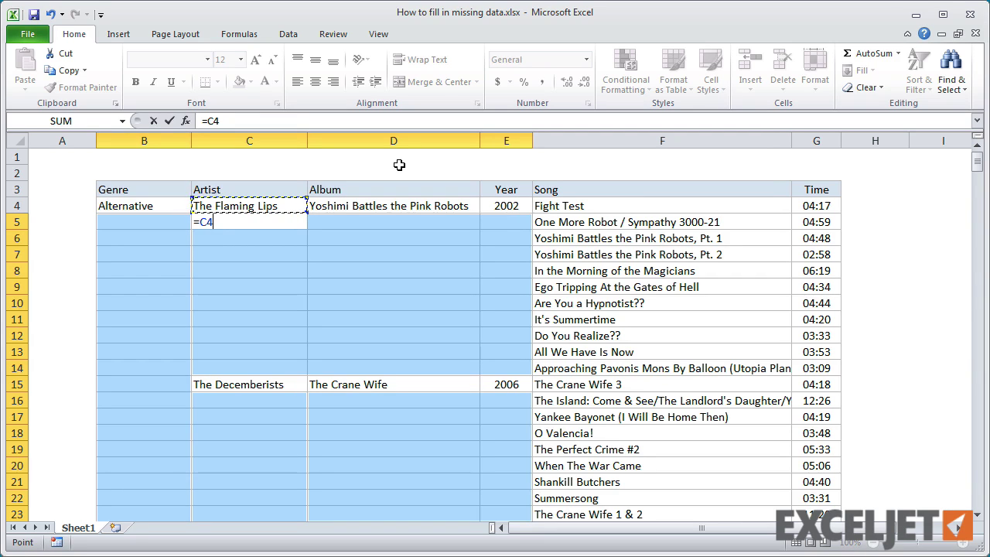
key(ctrl+Return)
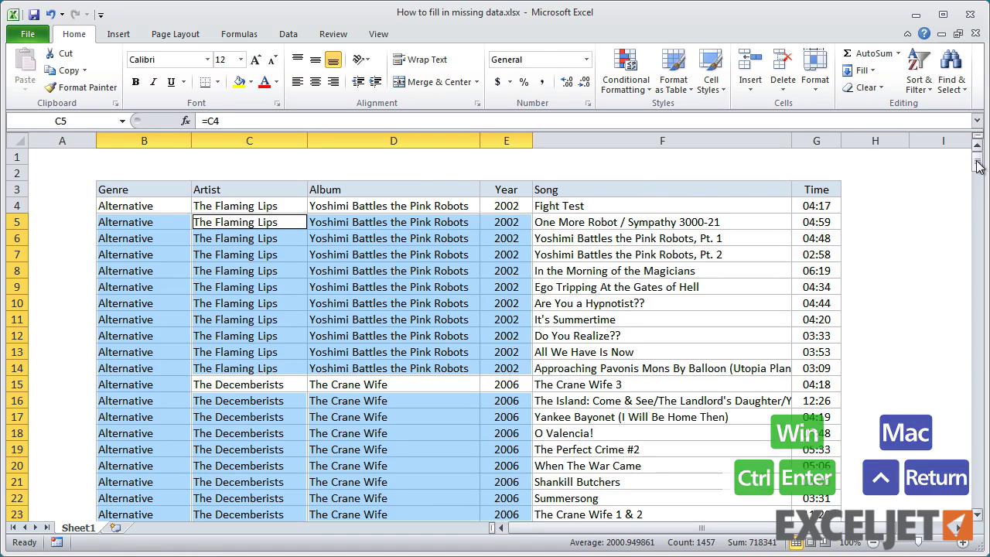
drag(977, 160, 980, 252)
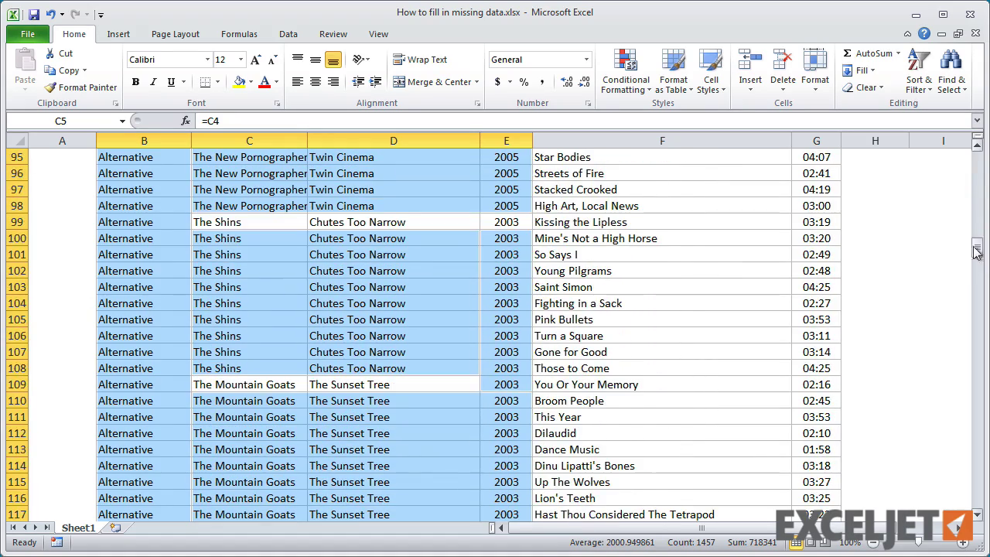
click(383, 285)
key(F2)
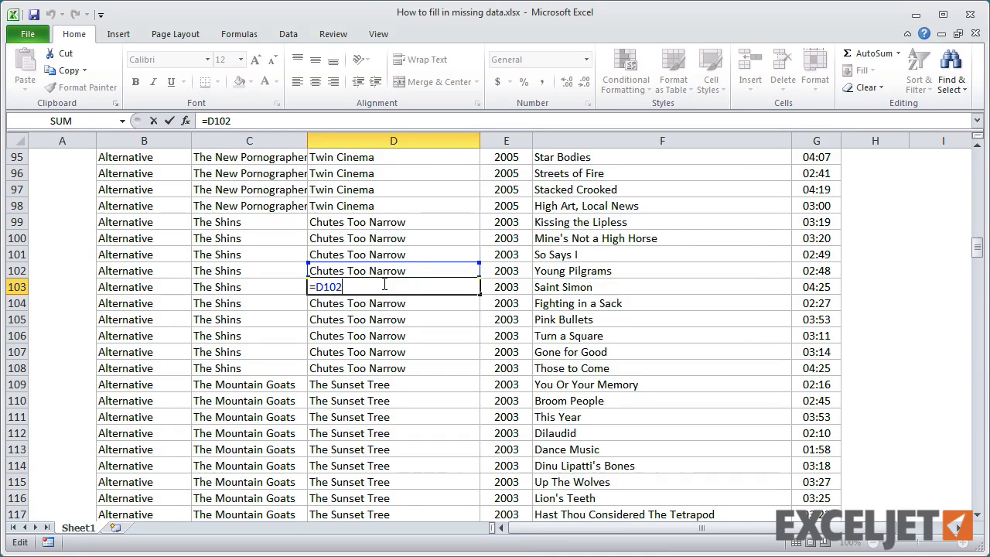
key(Escape)
click(395, 334)
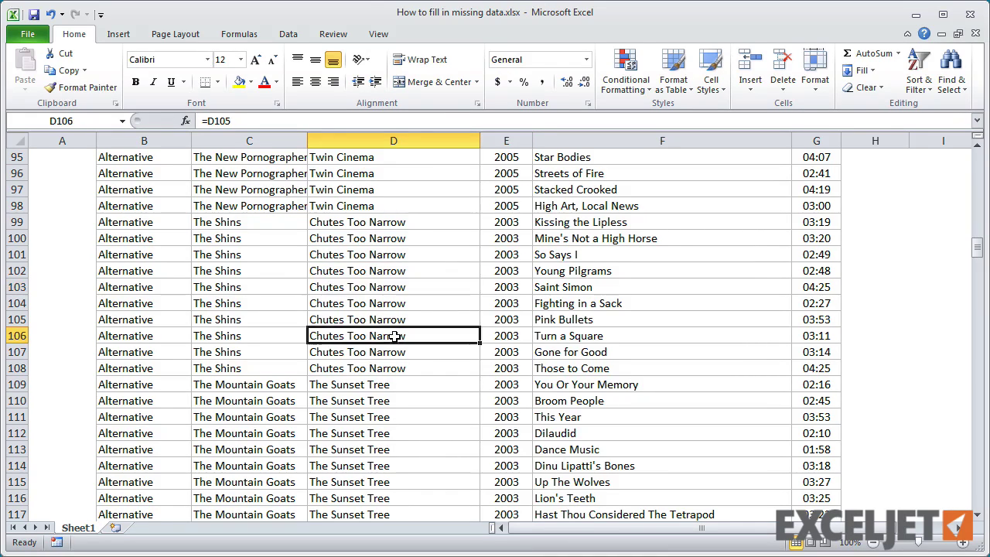
key(F2)
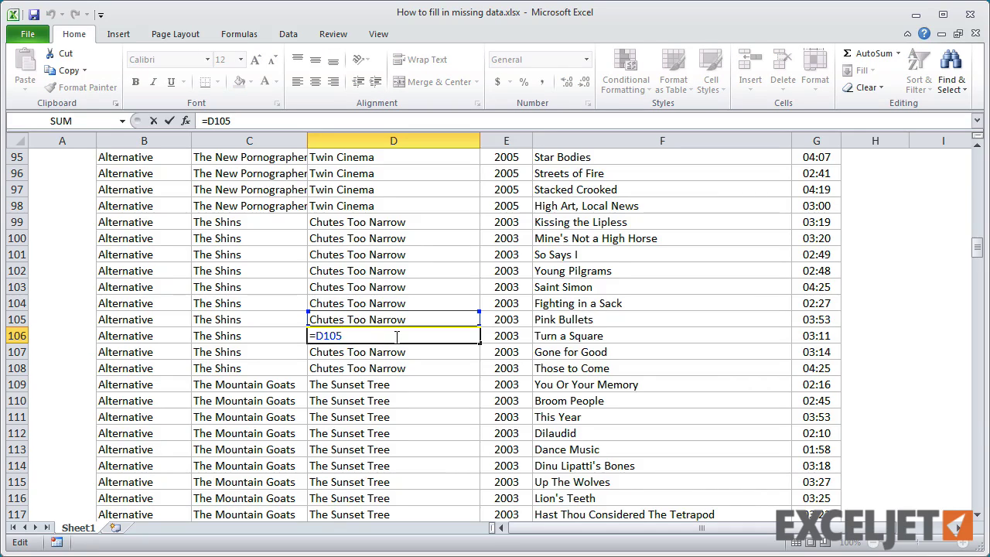
key(Escape)
click(394, 400)
key(F2)
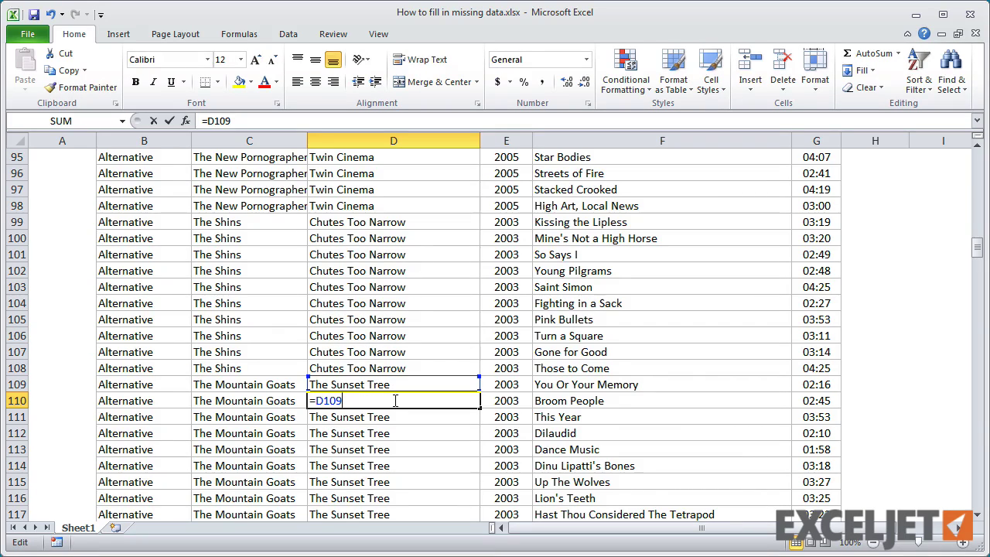
key(Escape)
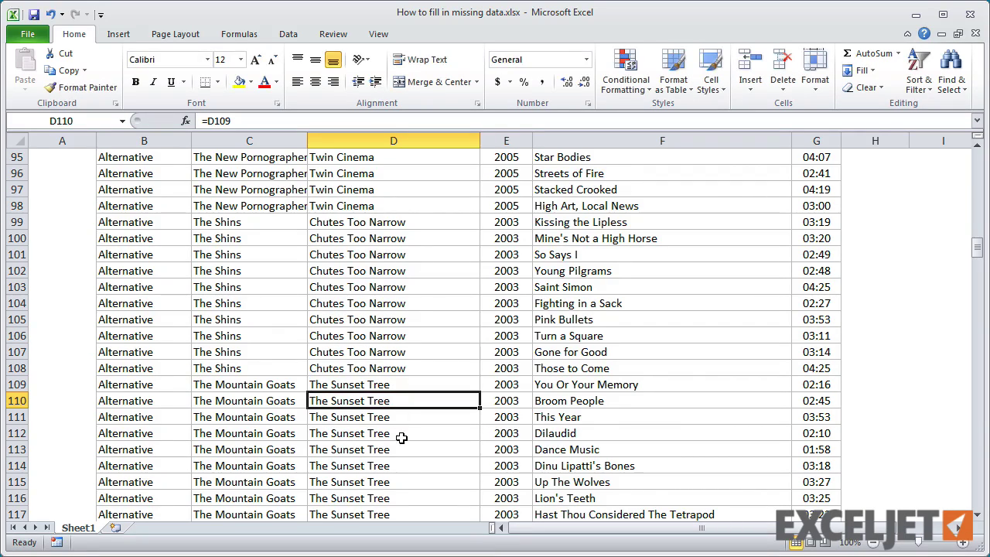
click(400, 448)
key(F2)
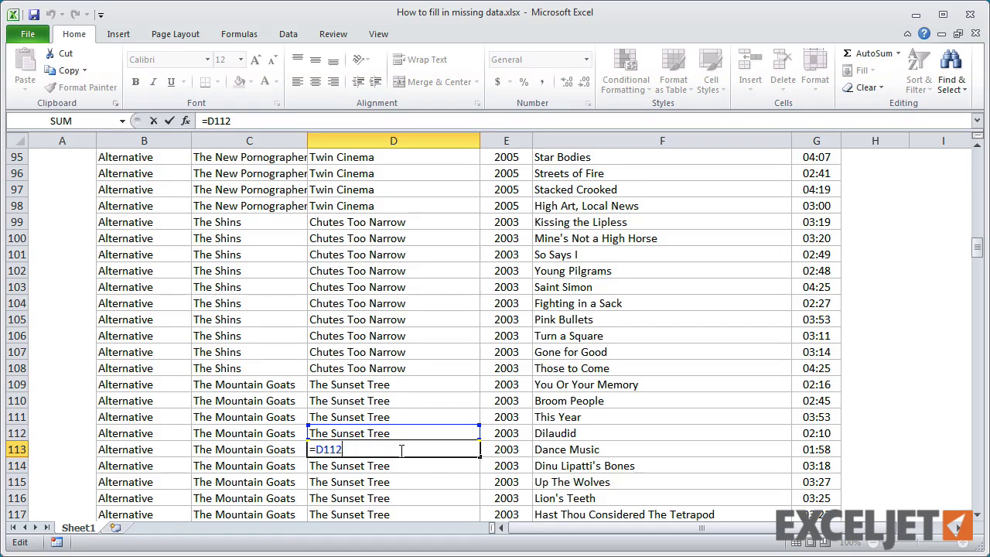
key(Escape)
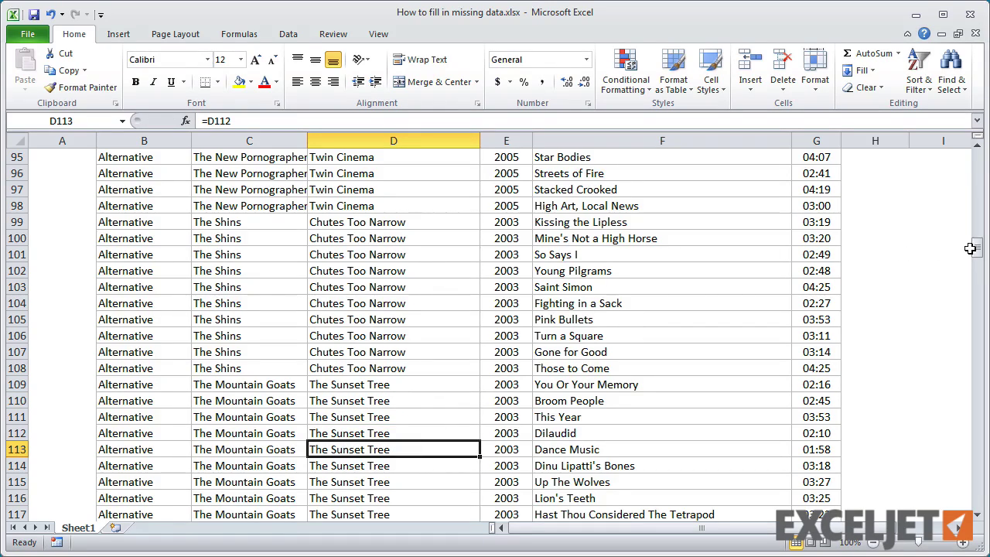
drag(970, 248, 965, 154)
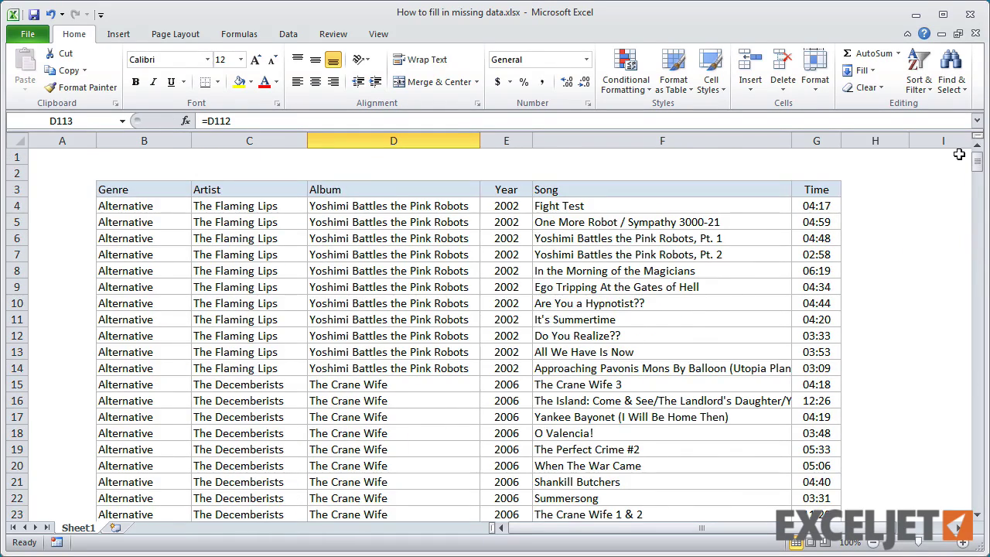
Step: Copy the entire music table and paste it back over itself as values only
click(831, 238)
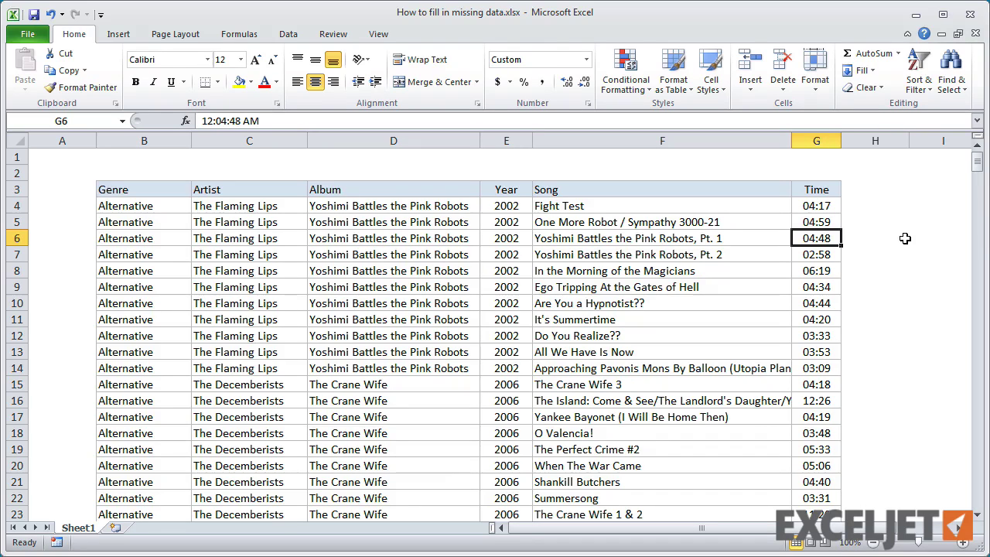
key(ctrl+a)
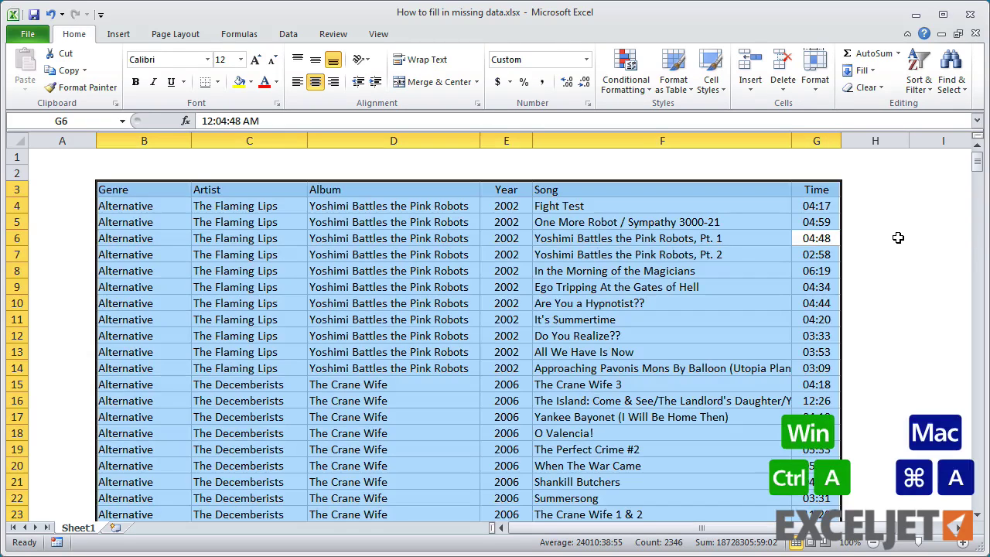
key(ctrl+c)
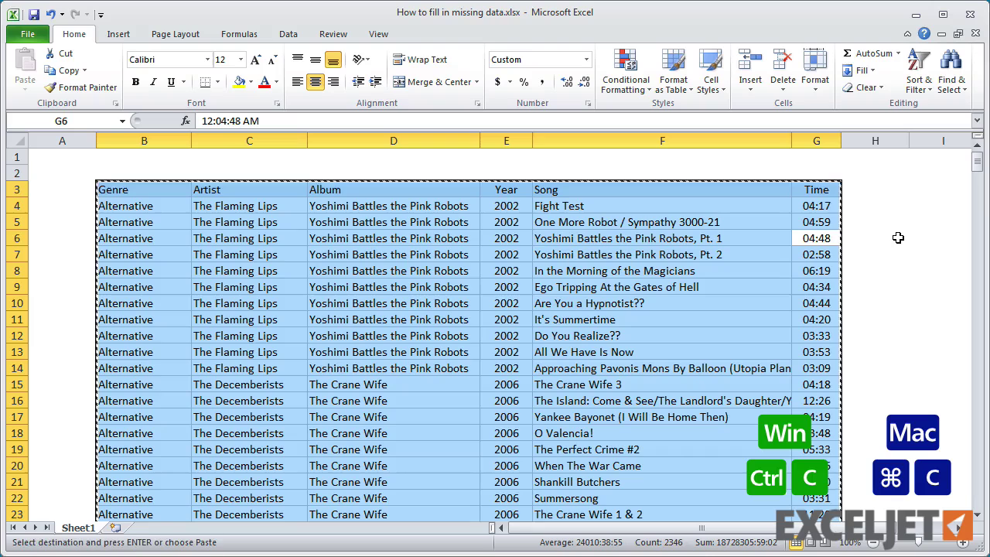
key(ctrl+alt+v)
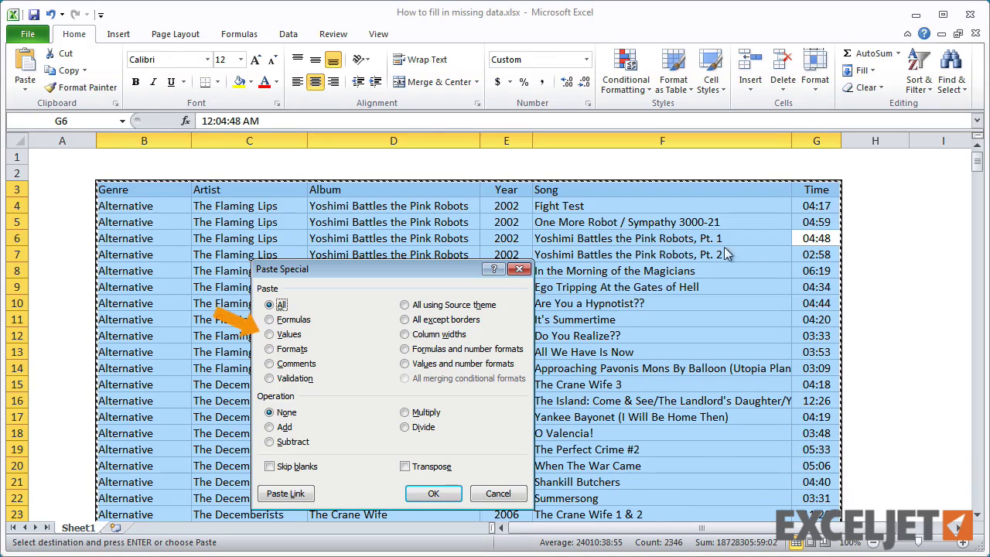
click(290, 334)
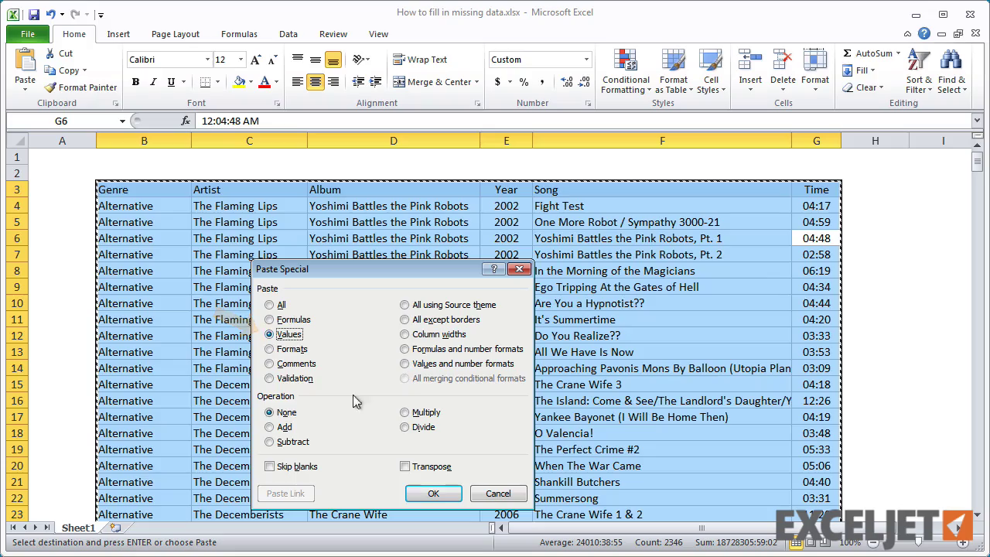
click(433, 493)
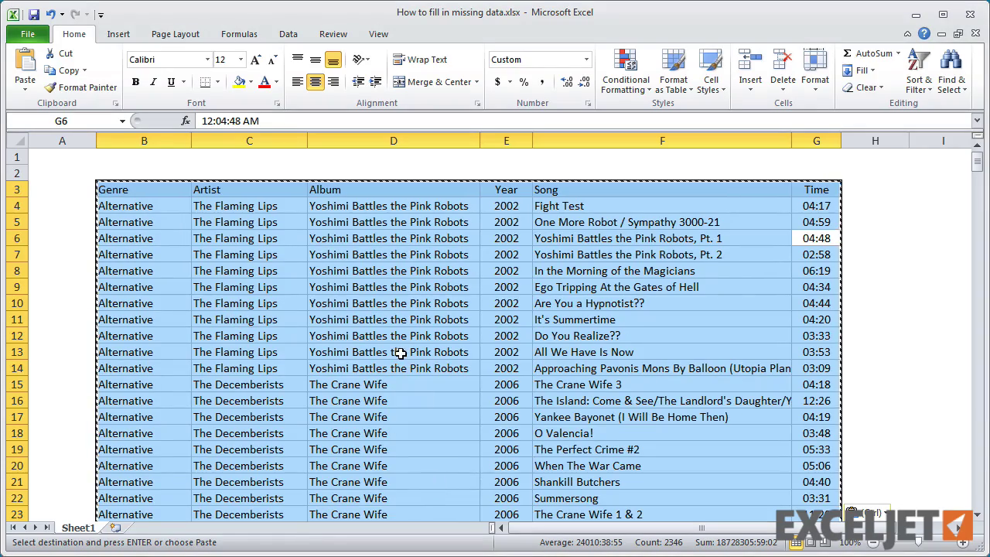
click(399, 352)
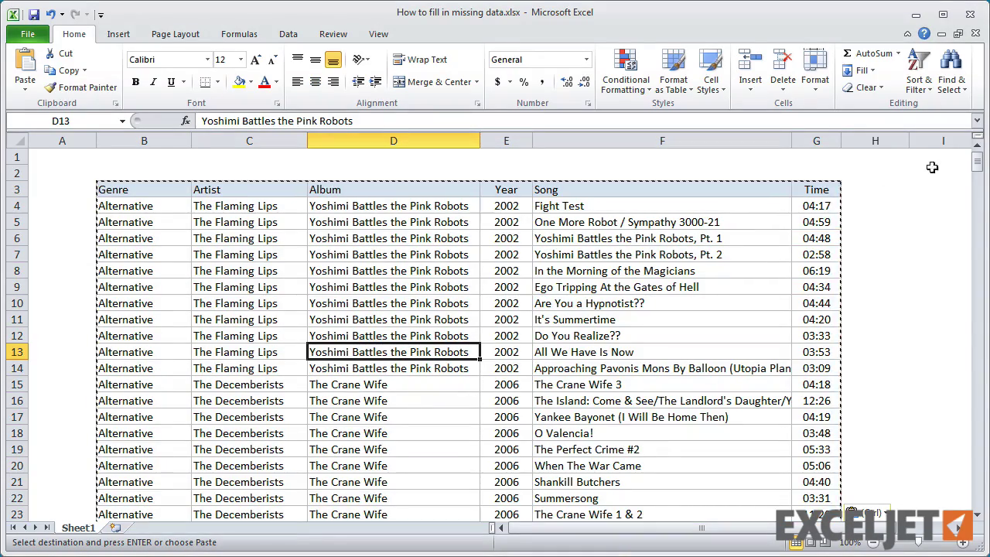